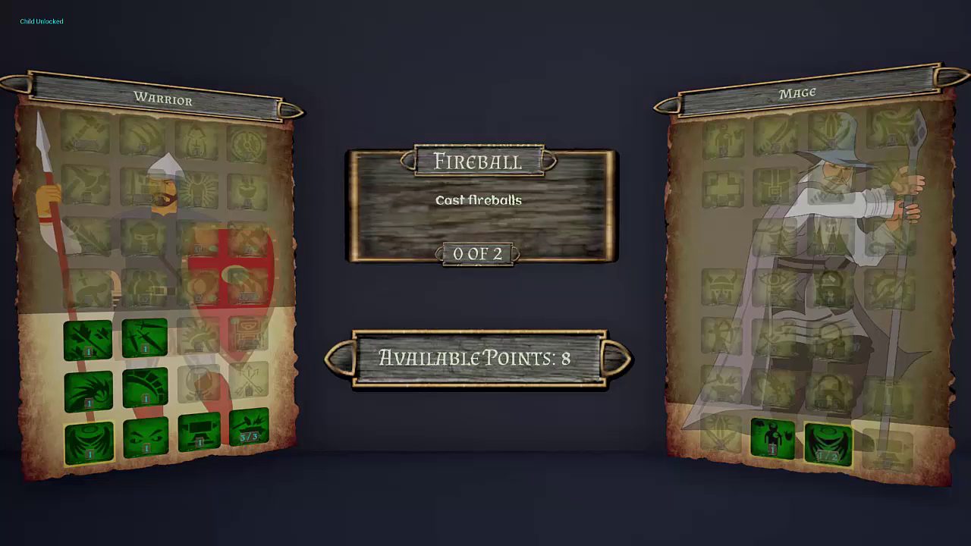
# - Spend points in the Mage tree to max Fireball at 2/2, unlock the anvil skill, rank up the axe skill and unlock the skill above it
pyautogui.click(828, 444)
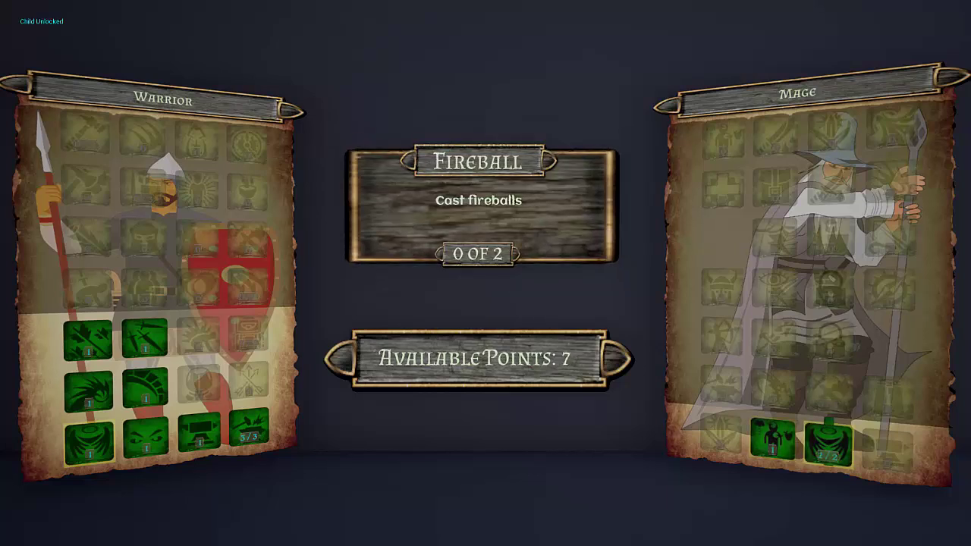
pyautogui.click(887, 451)
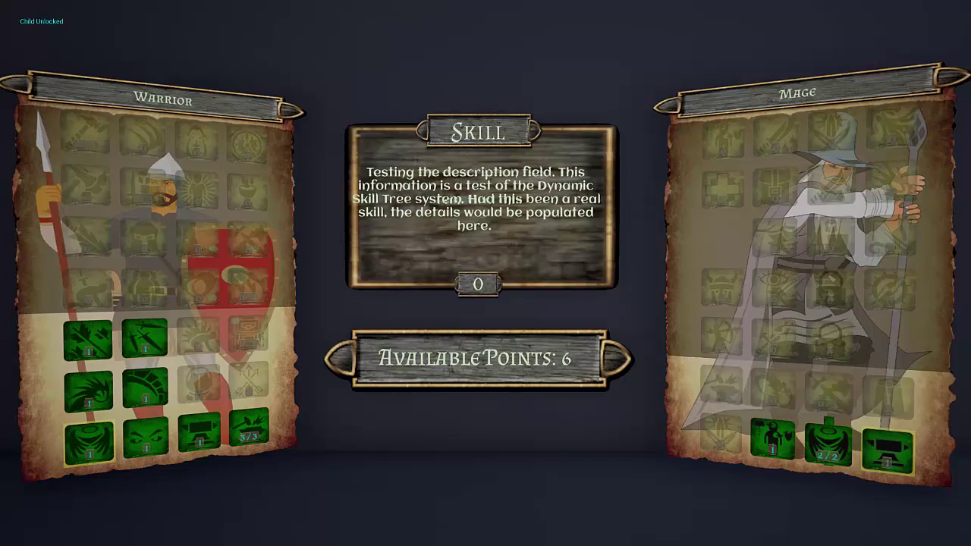
pyautogui.click(830, 393)
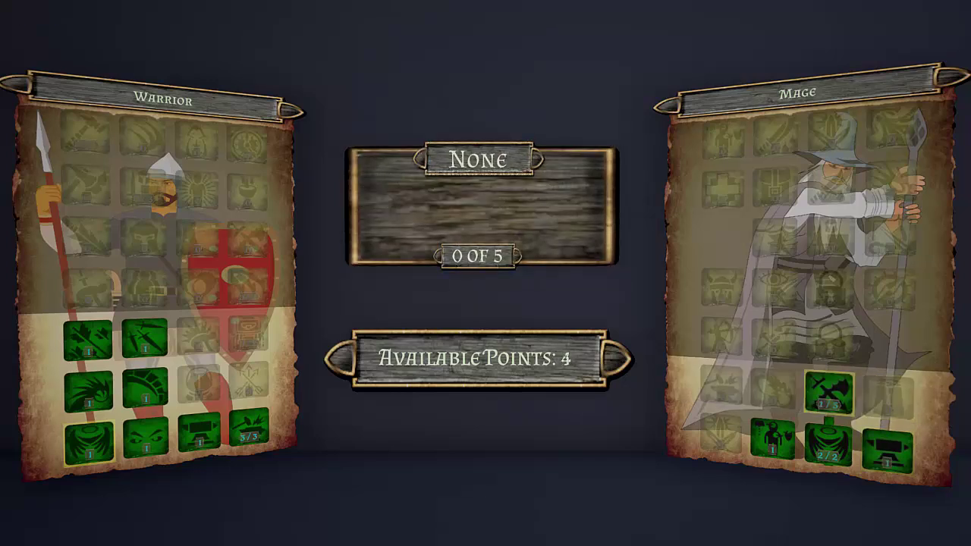
pyautogui.click(830, 393)
pyautogui.click(830, 393)
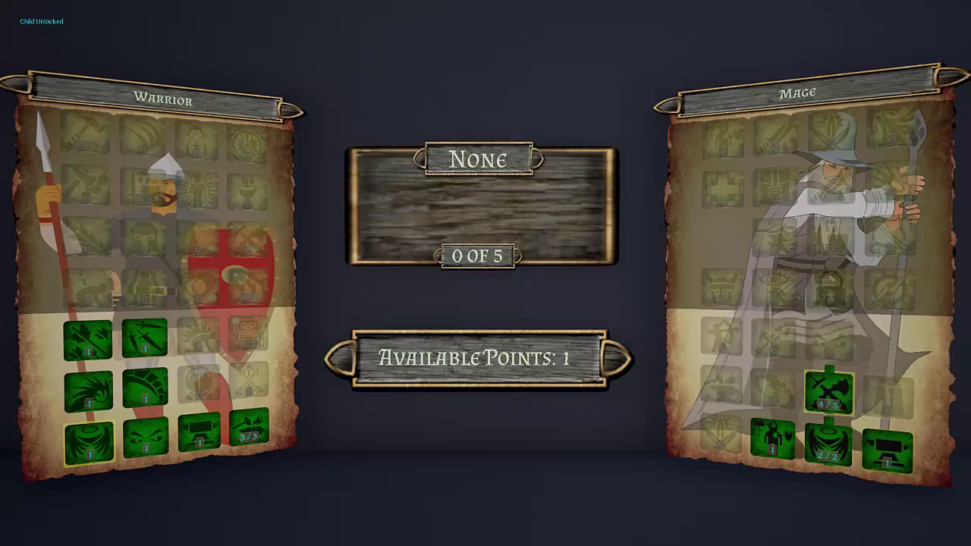
pyautogui.click(830, 341)
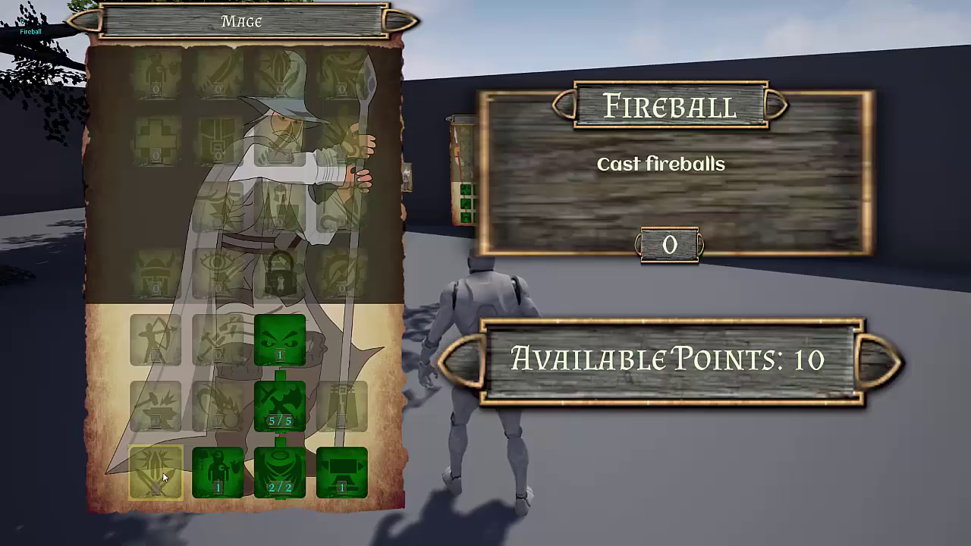
# - Unlock the remaining bottom-row Mage skill and the locked skill in the last column of the second row up
pyautogui.click(159, 472)
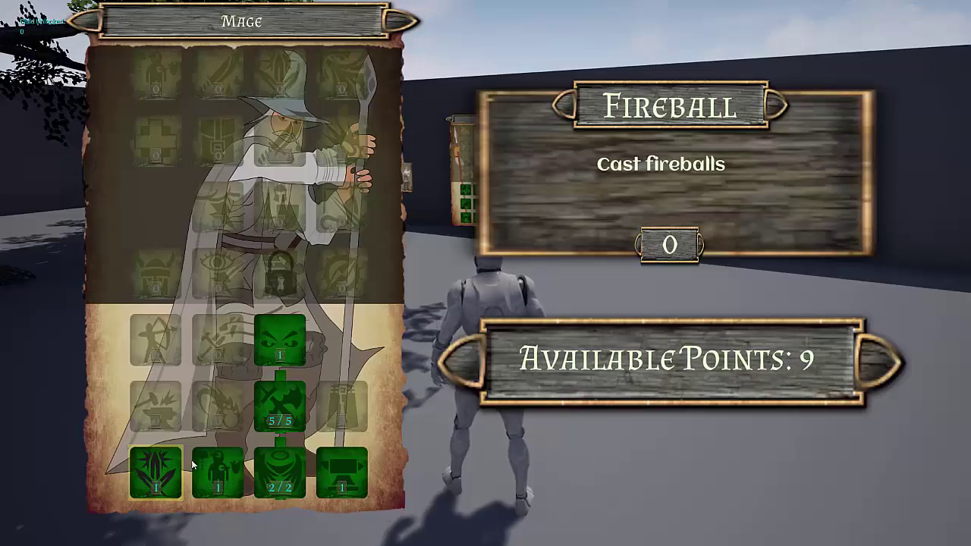
pyautogui.click(347, 416)
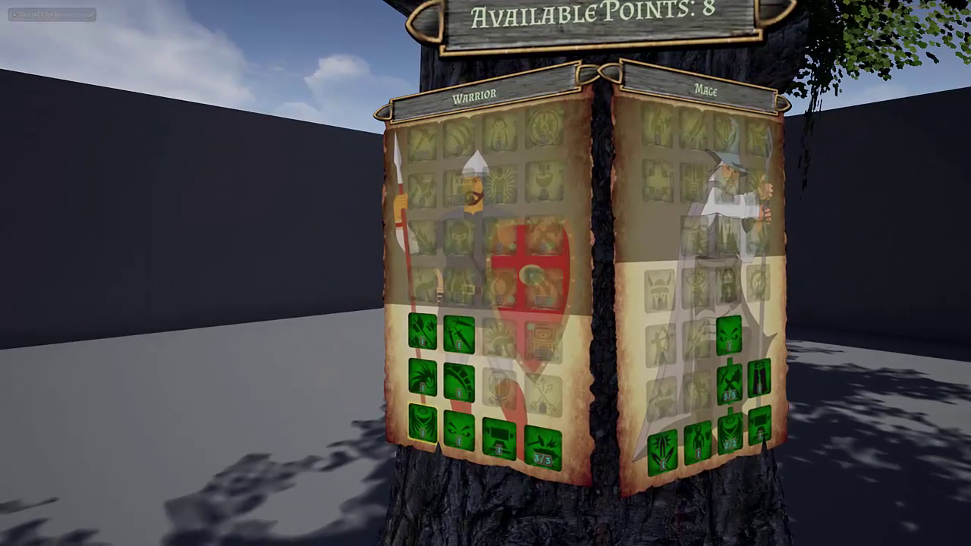
# - Walk around the tree trunk to view the Warrior and Mage skill trees mounted on it
pyautogui.press('d')
pyautogui.hotkey('shift', 'F1')
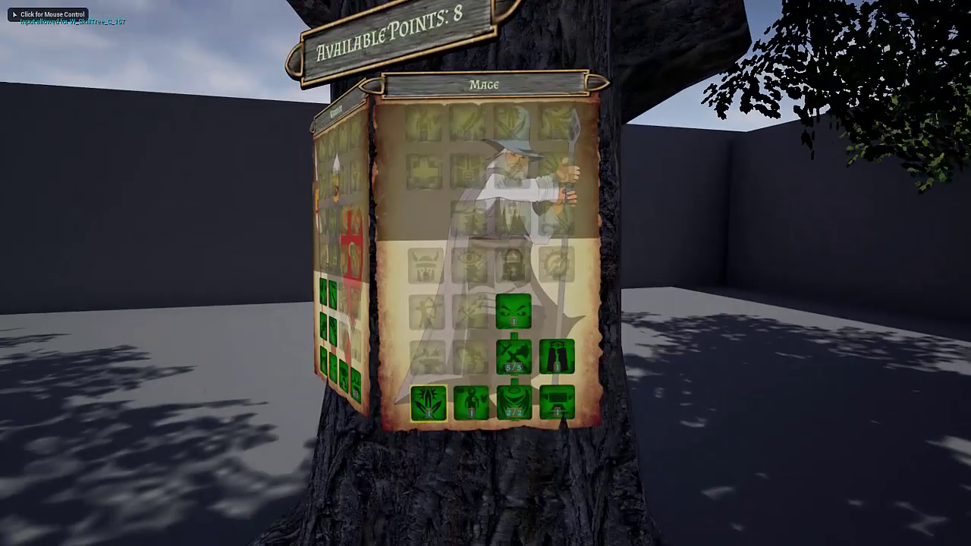
pyautogui.press('Up')
pyautogui.press('Right')
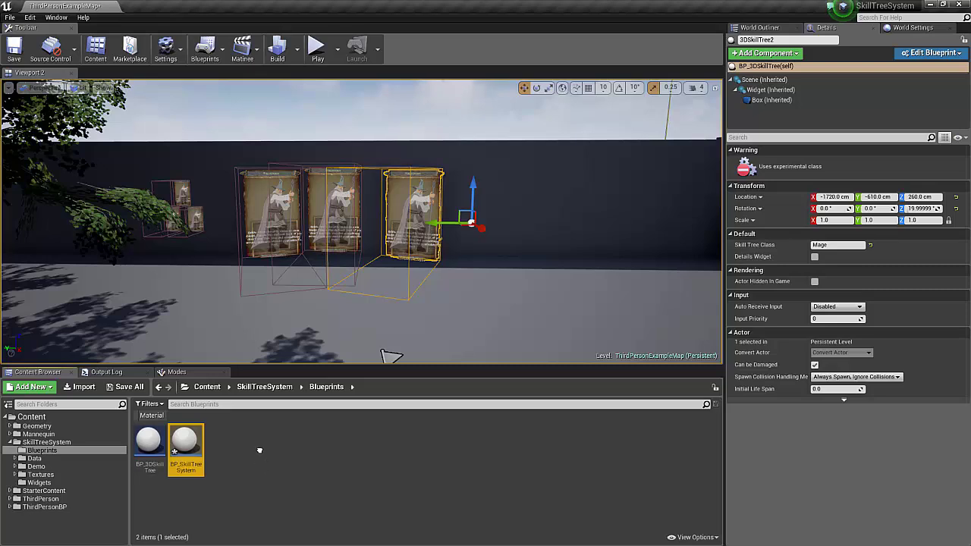
# - Set the Skill Tree Class of the uppermost small 3D skill tree on the wall to Mage
pyautogui.click(149, 444)
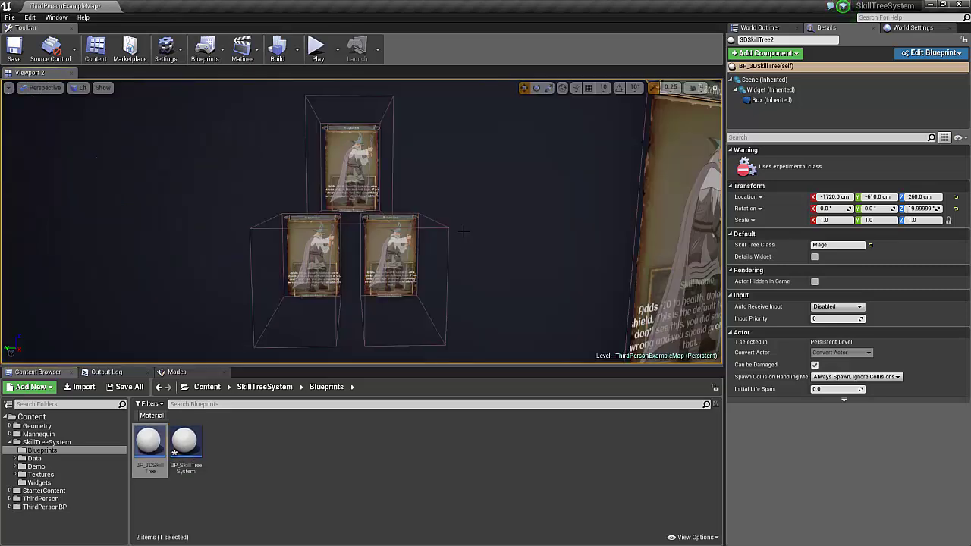
pyautogui.click(365, 166)
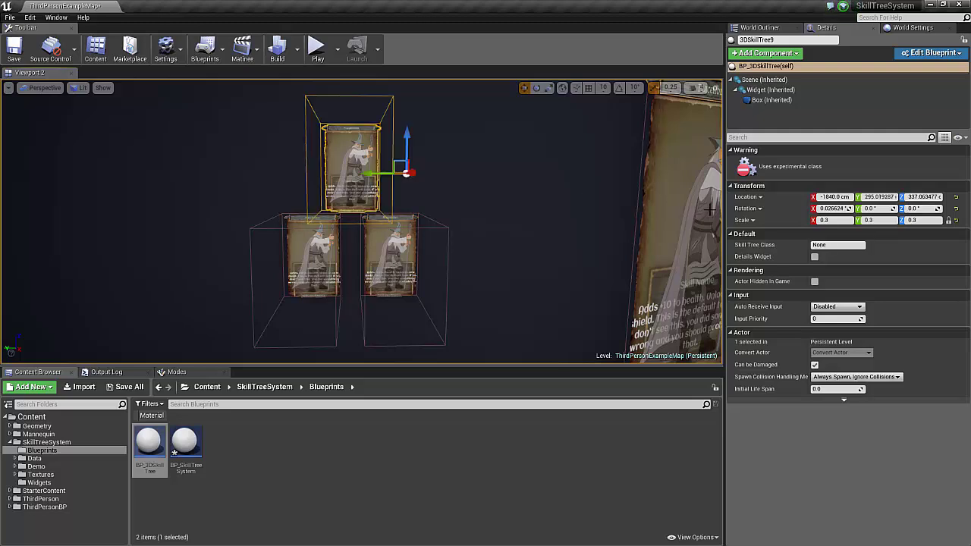
pyautogui.click(842, 245)
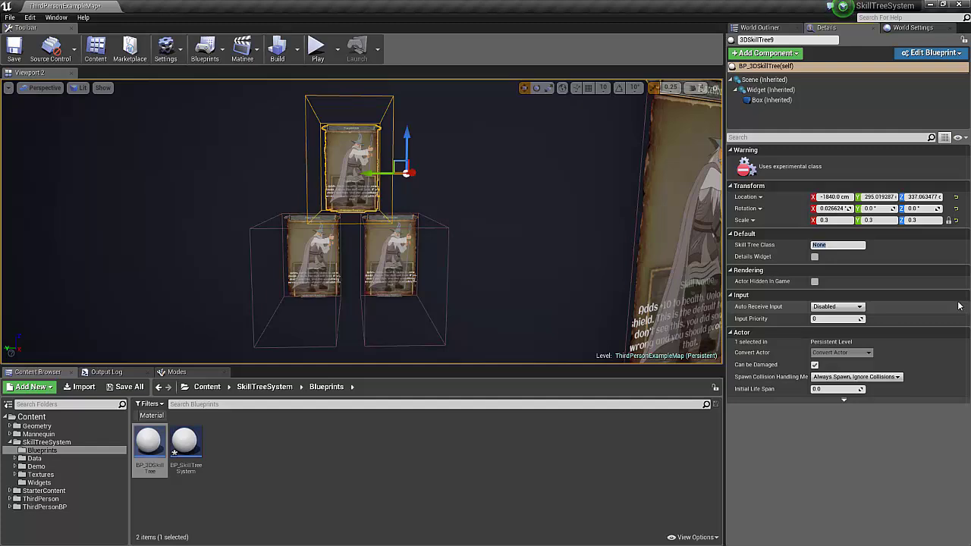
pyautogui.write('Mage')
# - Set the Skill Tree Class of the lower-left small 3D skill tree to Rogue
pyautogui.click(326, 255)
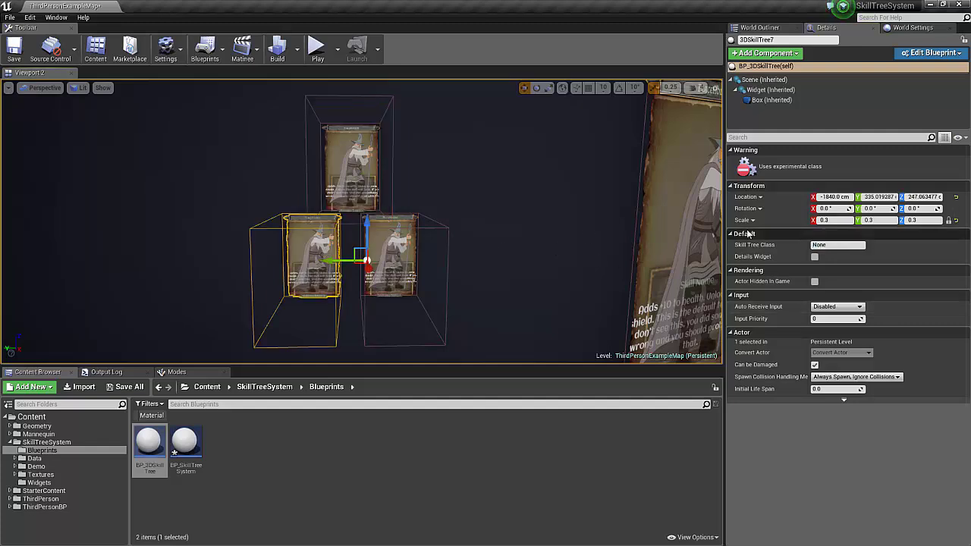
pyautogui.click(838, 245)
pyautogui.write('Rogu')
pyautogui.press('Return')
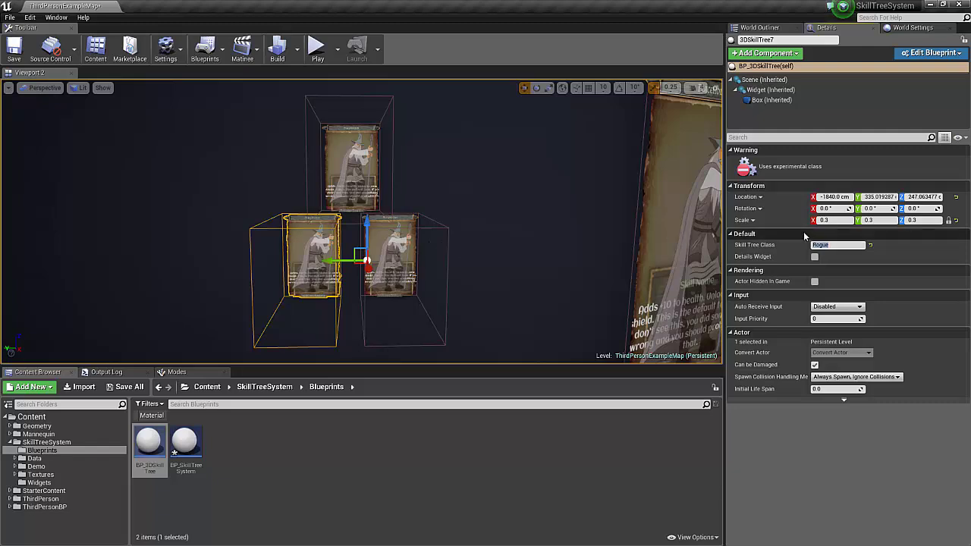
# - Set the Skill Tree Class of the lower-right small 3D skill tree to Warrior
pyautogui.click(371, 248)
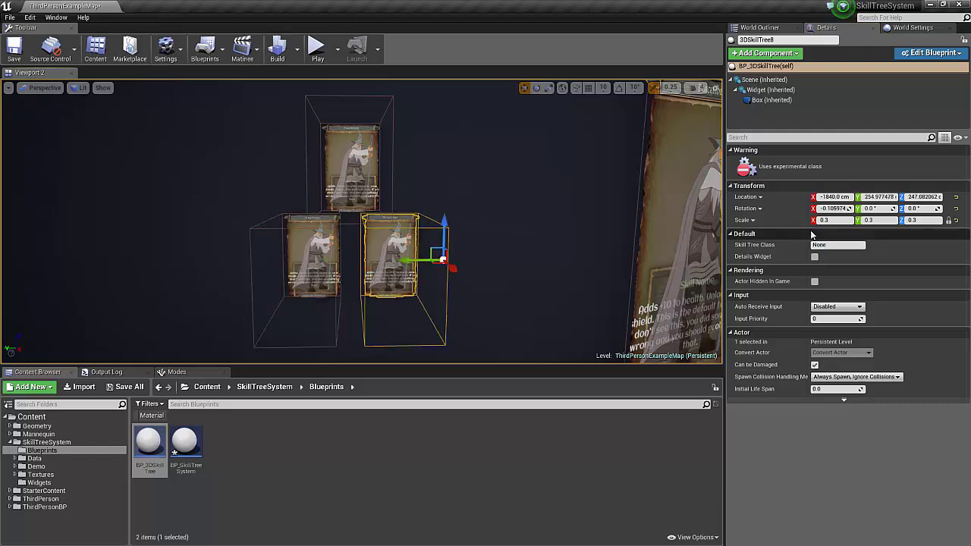
pyautogui.click(834, 247)
pyautogui.write('WW')
pyautogui.write('rrior')
# - Play the level to view the three small class skill trees on the wall, and stop the session
pyautogui.click(317, 49)
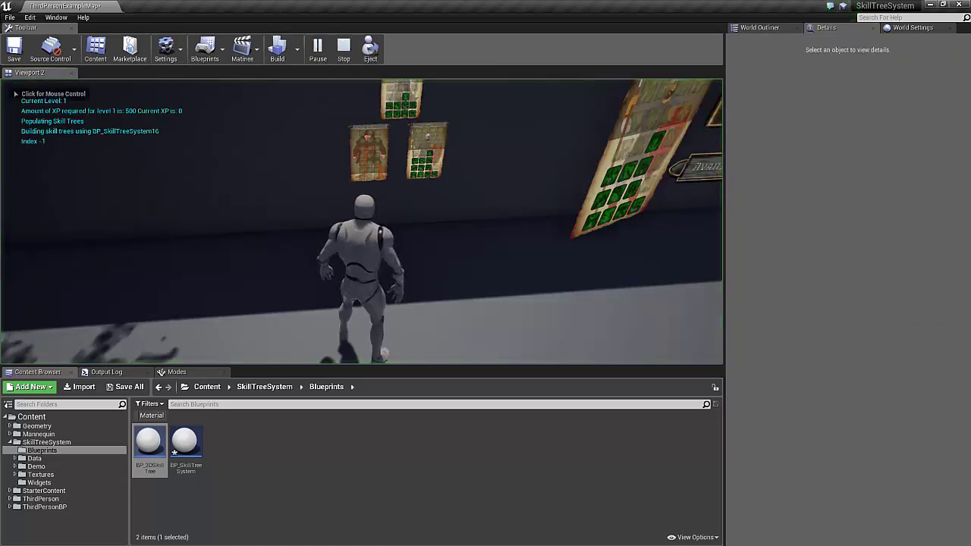
pyautogui.click(361, 221)
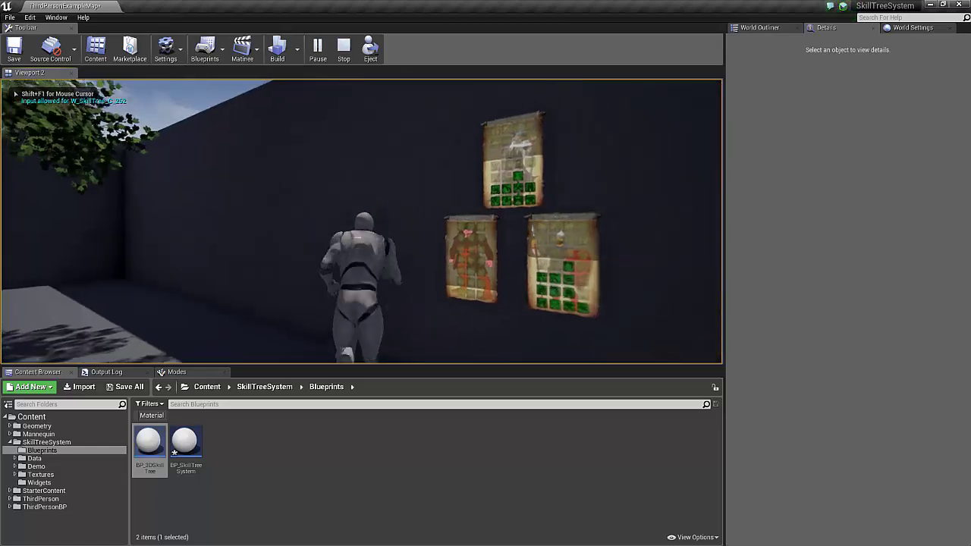
pyautogui.press('Escape')
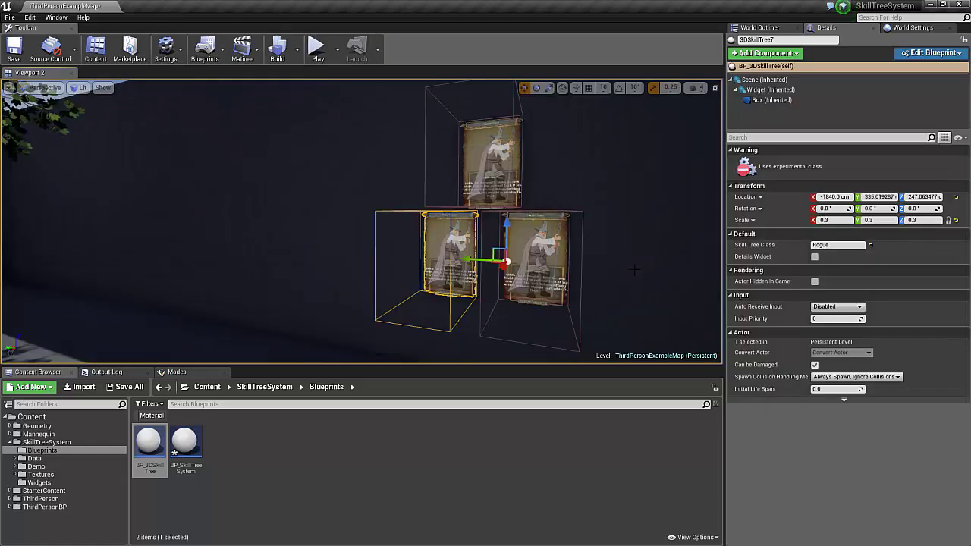
# - Enable Details Widget on the small Rogue skill tree and play the level again
pyautogui.click(814, 256)
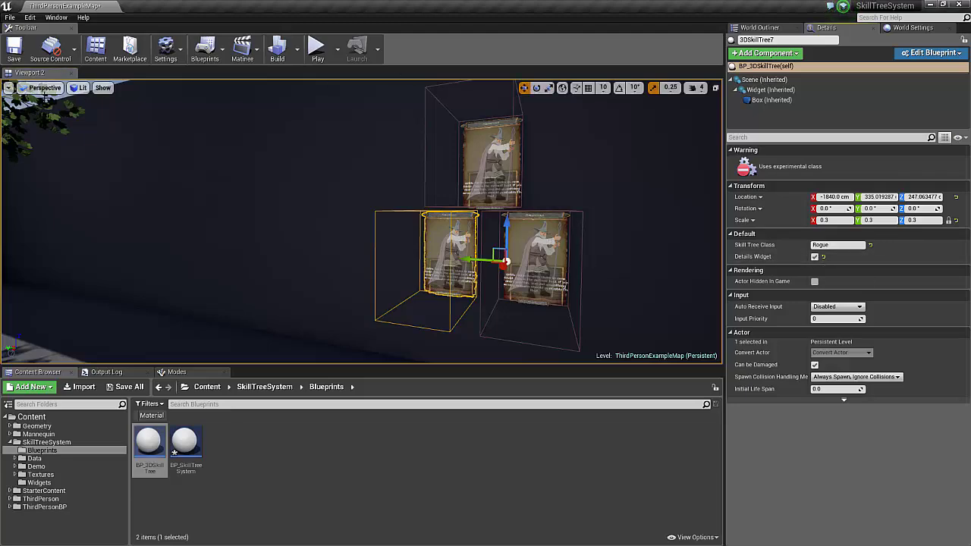
pyautogui.hotkey('alt', 'p')
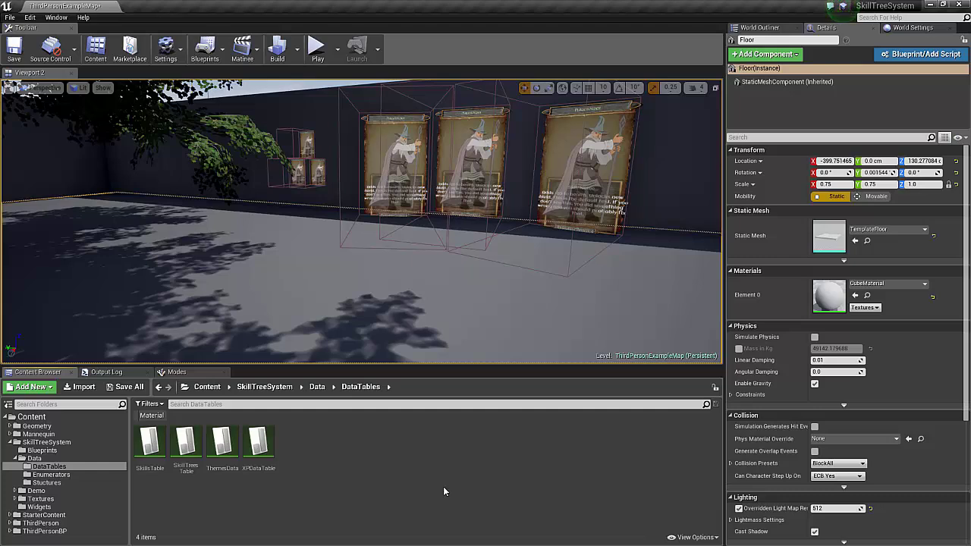
# - Open the SkillTreesTable data table and review the Warrior and Rogue skill rows in SkillsTable
pyautogui.click(183, 459)
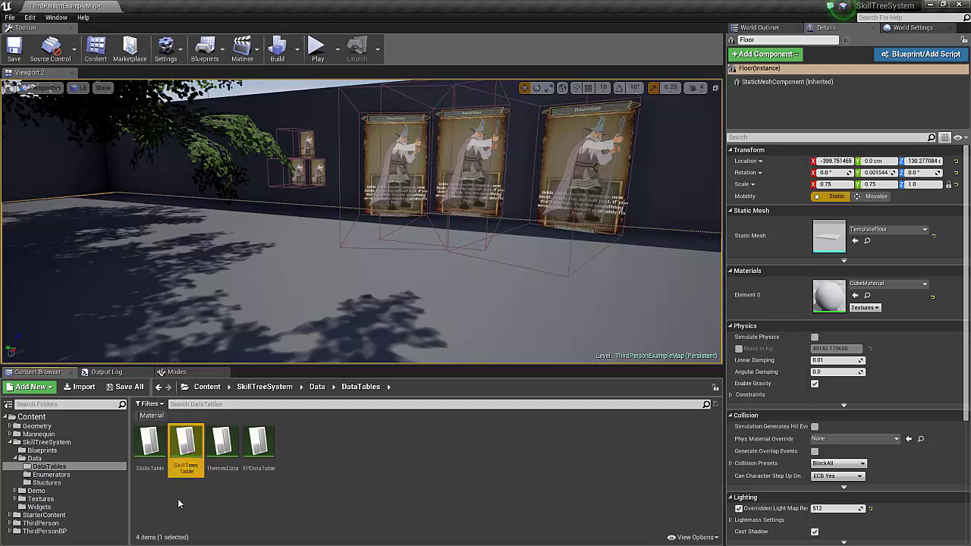
pyautogui.press('Left')
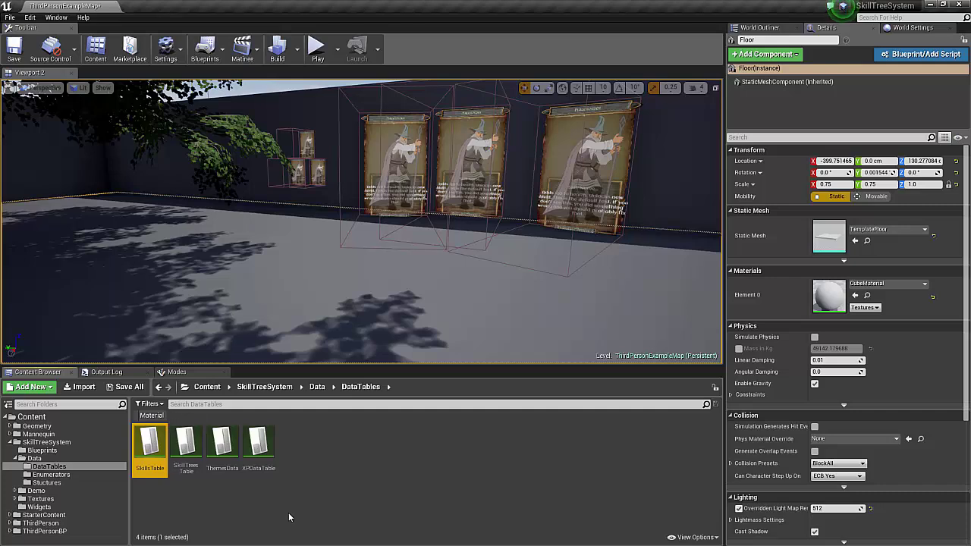
pyautogui.press('Right')
pyautogui.doubleClick(181, 459)
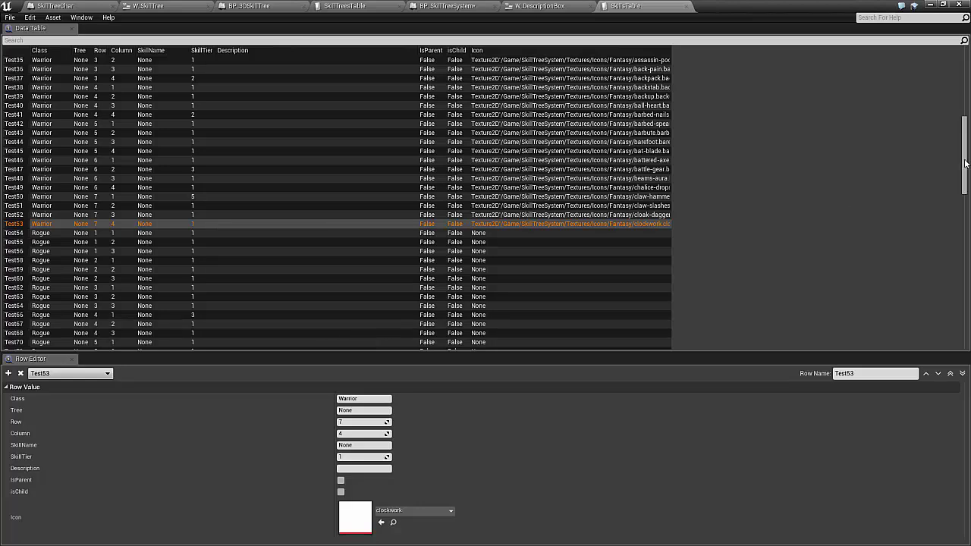
pyautogui.moveTo(964, 163); pyautogui.dragTo(953, 62)
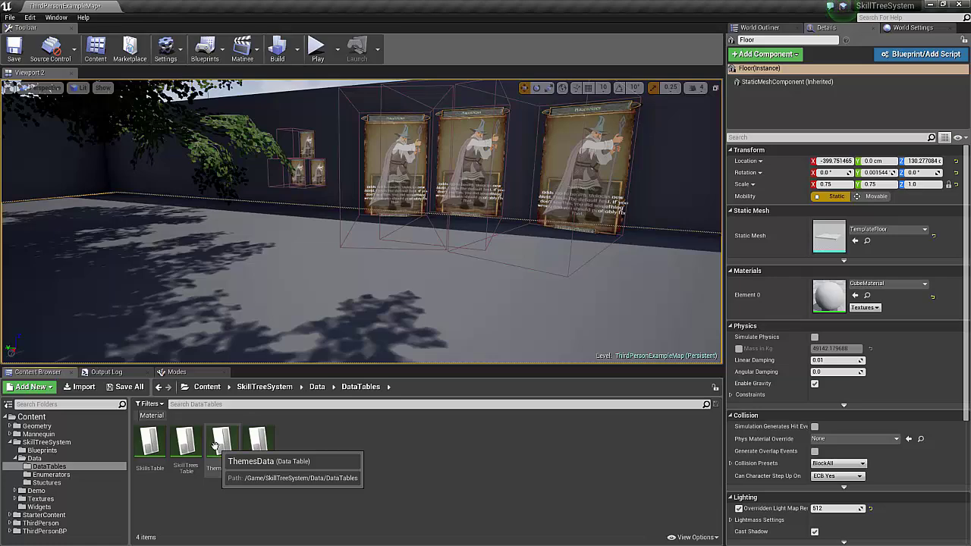
# - Open the ThemesData table, review its Fantasy and SciFi rows, and add a new theme row
pyautogui.doubleClick(217, 448)
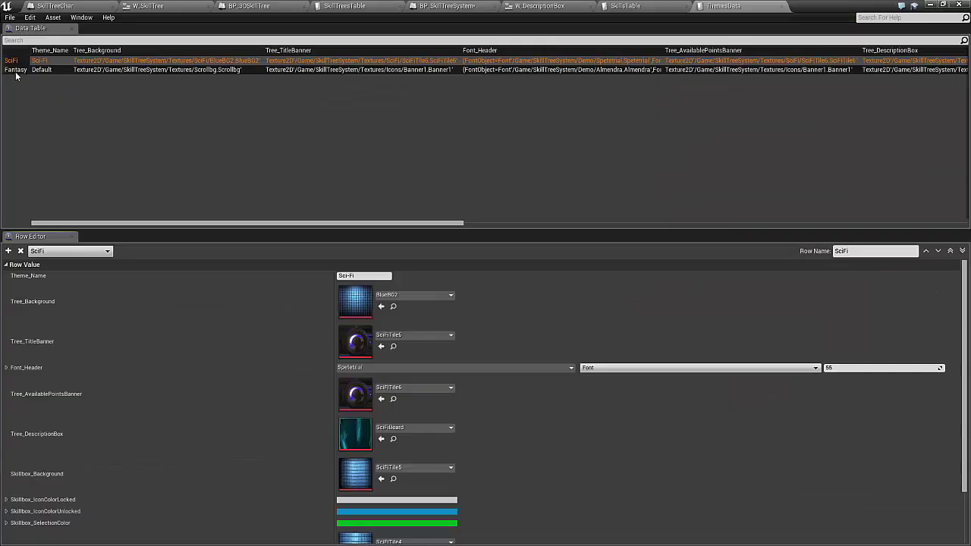
pyautogui.click(15, 70)
pyautogui.click(91, 61)
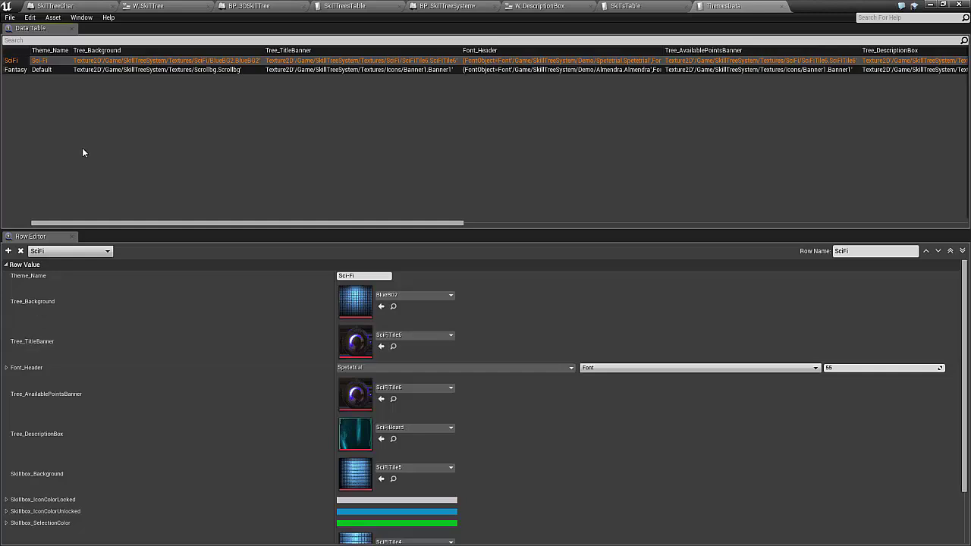
pyautogui.click(7, 253)
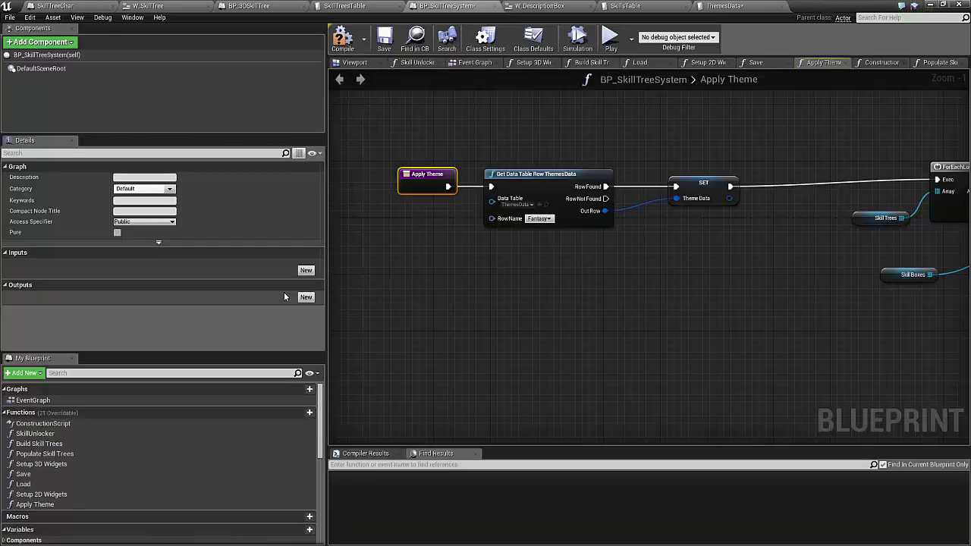
# - Set the Row Name of the ThemesData lookup node in the Apply Theme function to SciFi
pyautogui.click(535, 219)
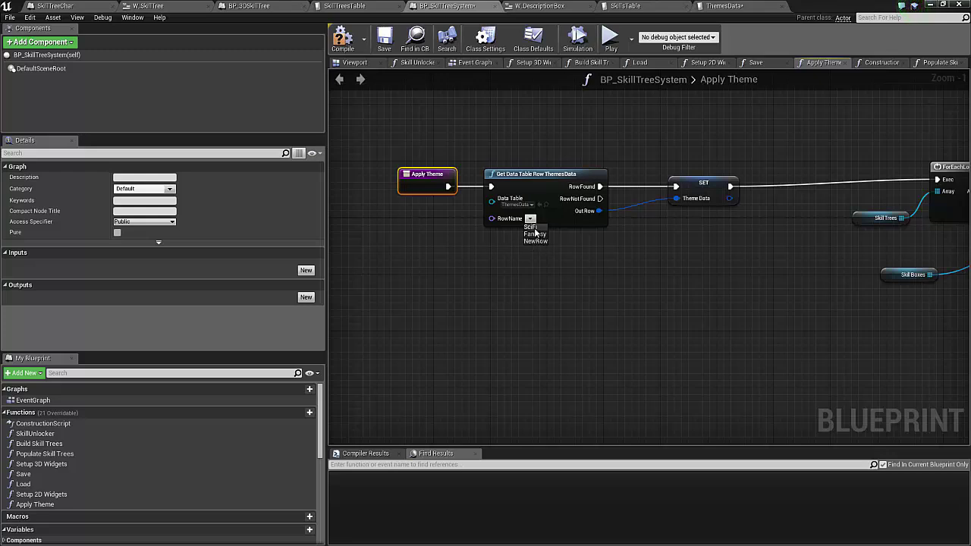
pyautogui.click(531, 227)
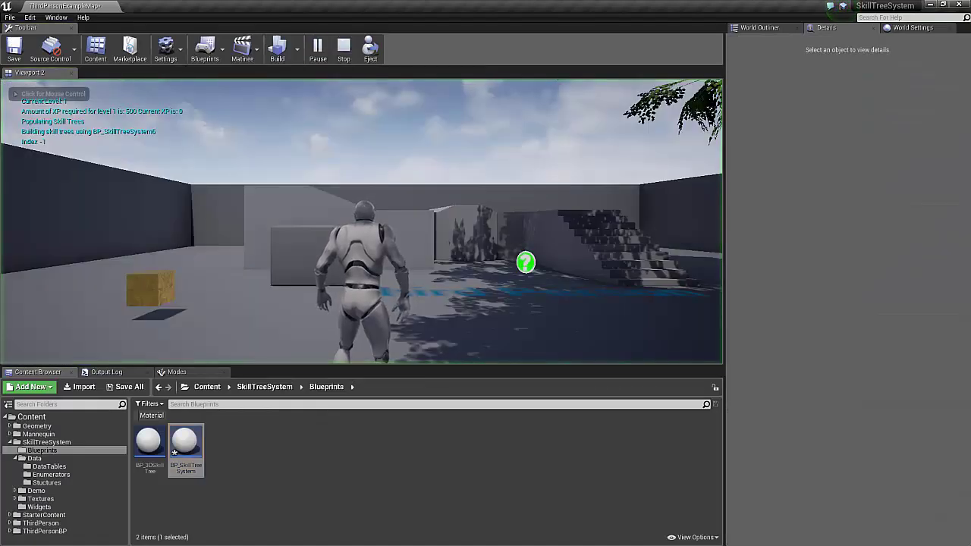
# - Play the level, walk up to the wall panels to inspect the Sci-Fi theme, and stop the session
pyautogui.click(362, 220)
pyautogui.press('w')
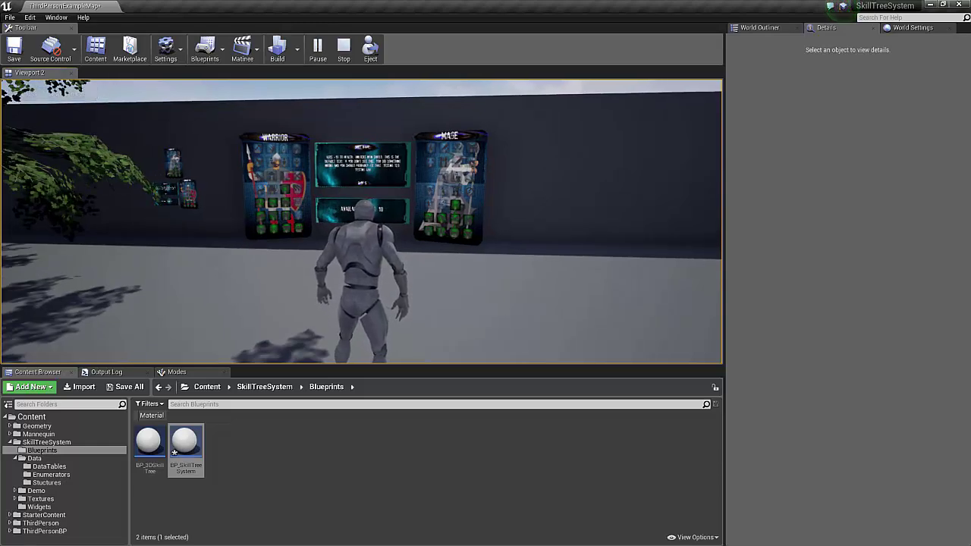
pyautogui.press('w')
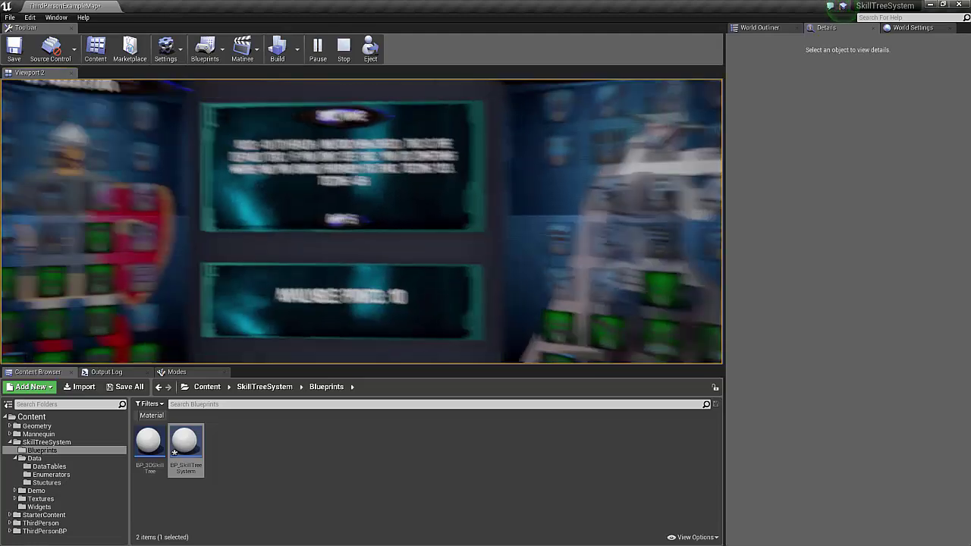
pyautogui.press('Escape')
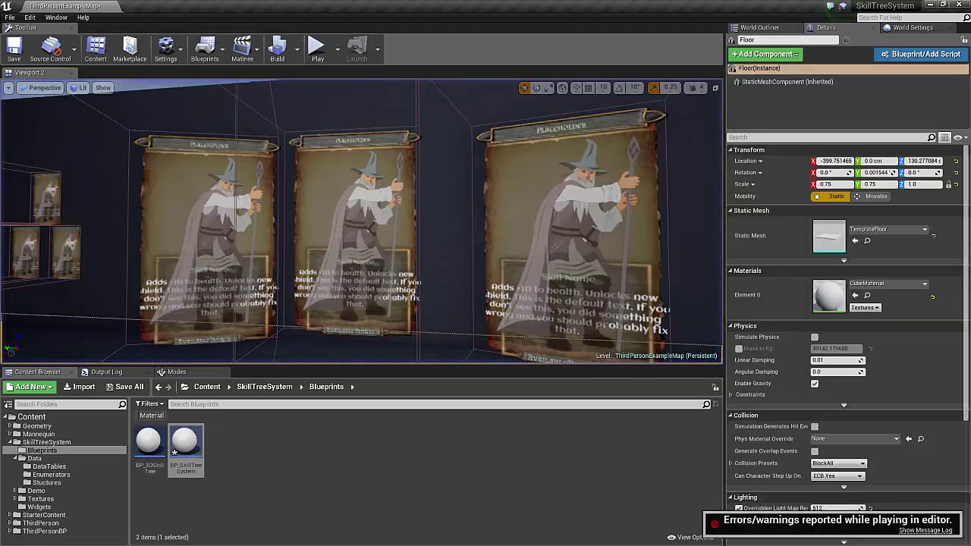
# - Set the Skill Tree Class of the large right-hand 3D skill tree to Sharpshooter
pyautogui.click(590, 193)
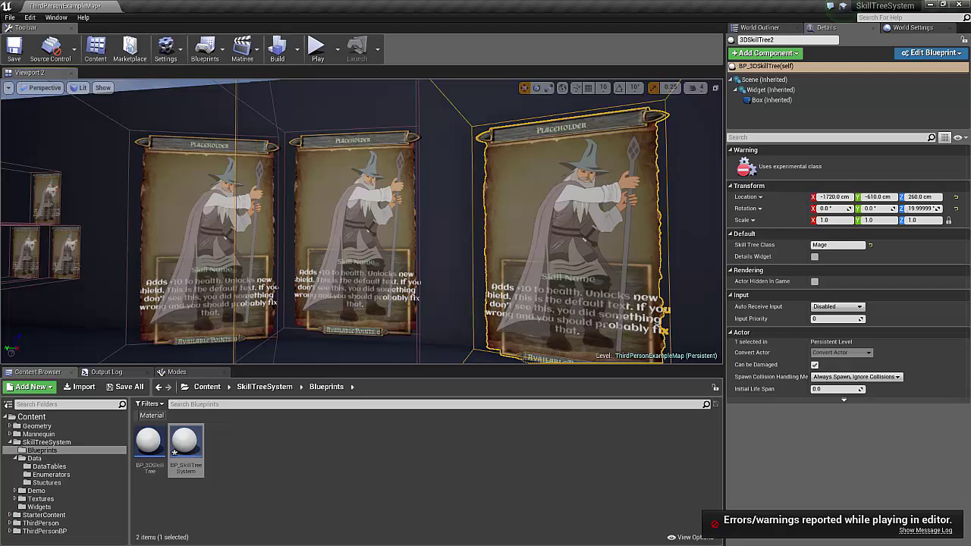
pyautogui.click(844, 244)
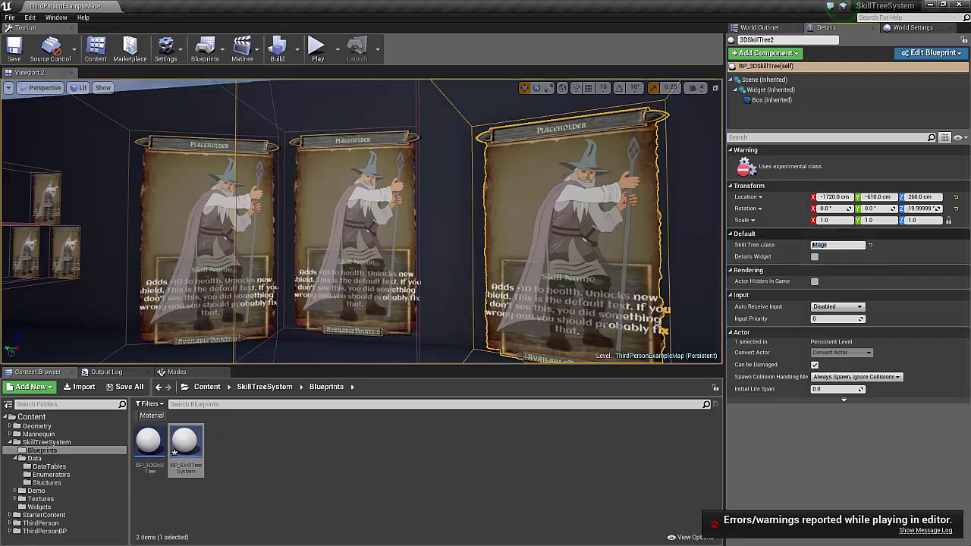
pyautogui.write('Sharpshooter')
pyautogui.press('Return')
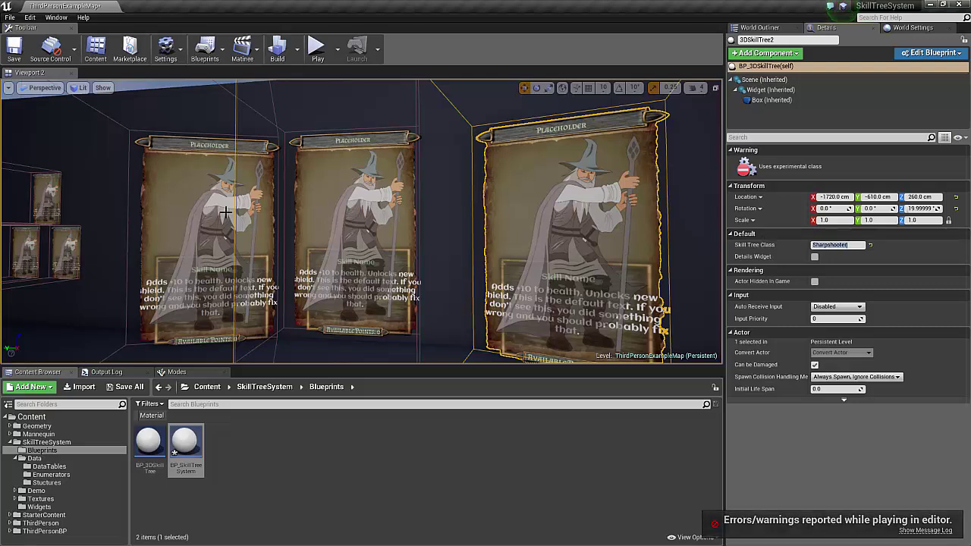
# - Set the Skill Tree Class of the large left-hand 3D skill tree to Technician
pyautogui.click(219, 220)
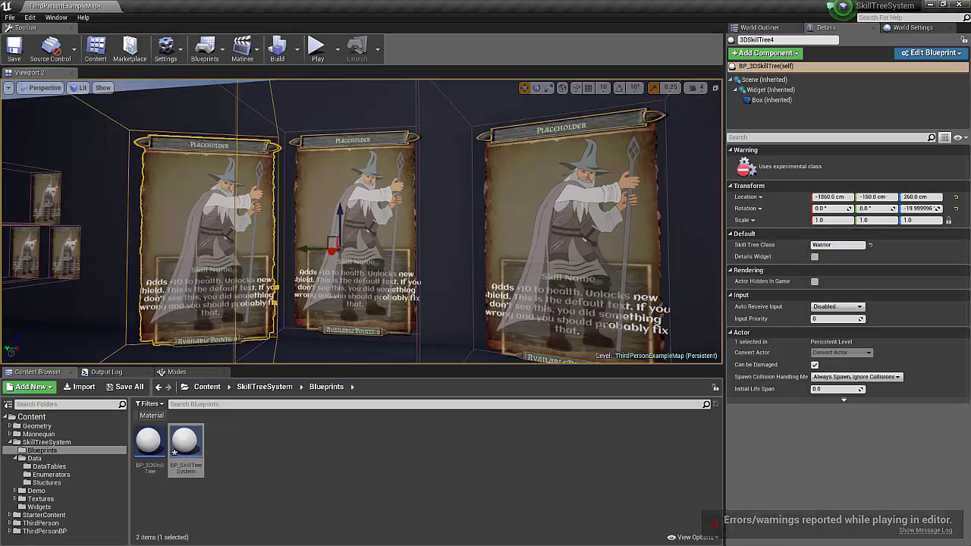
pyautogui.click(844, 244)
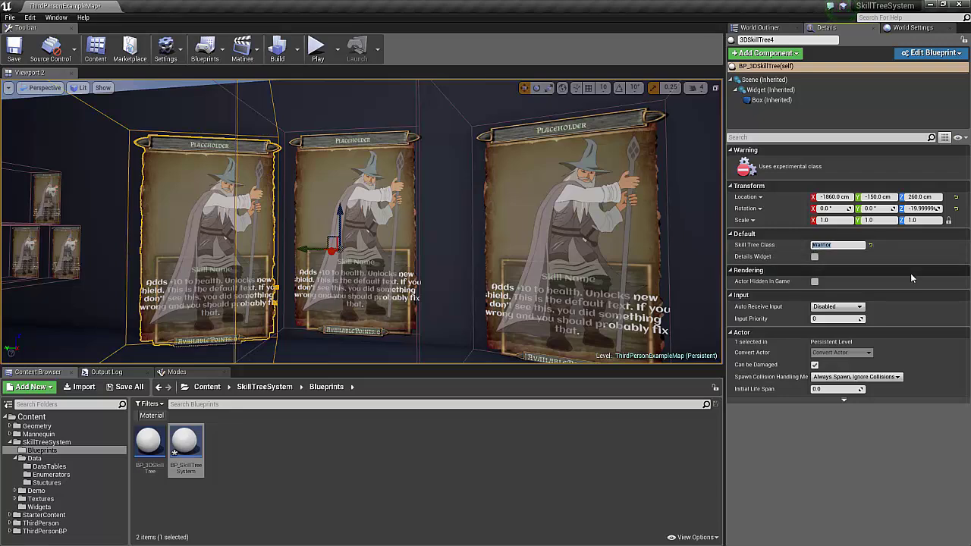
pyautogui.write('Technician')
pyautogui.press('Return')
# - Play the level, approach a Sci-Fi 3D skill tree on the wall and spend points on its four bottom-row skills
pyautogui.click(317, 55)
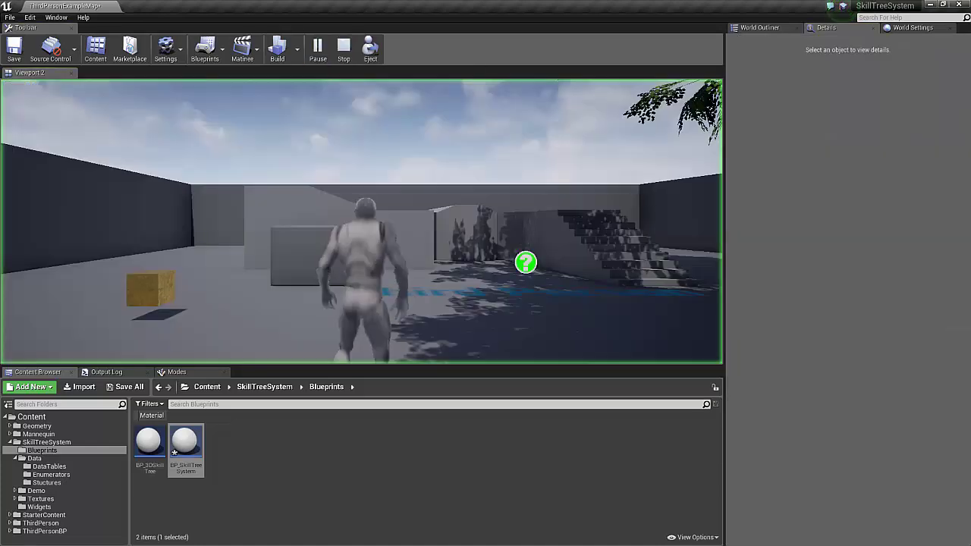
pyautogui.press('w')
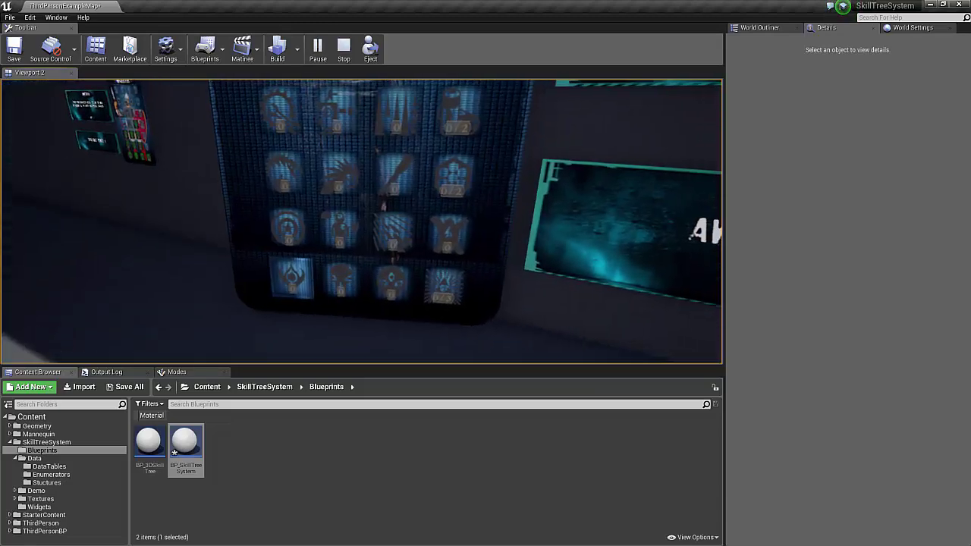
pyautogui.click(292, 279)
pyautogui.click(341, 280)
pyautogui.click(391, 283)
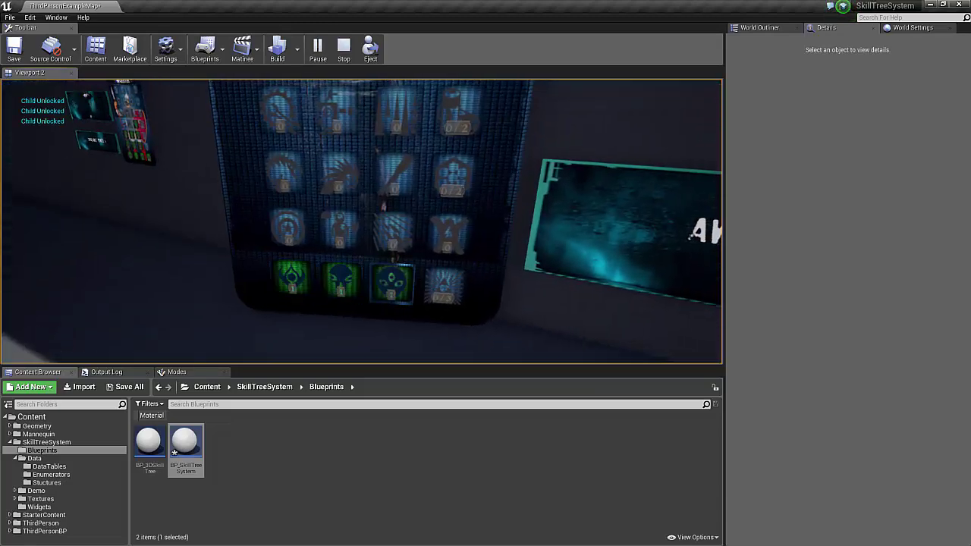
pyautogui.click(392, 282)
pyautogui.click(444, 286)
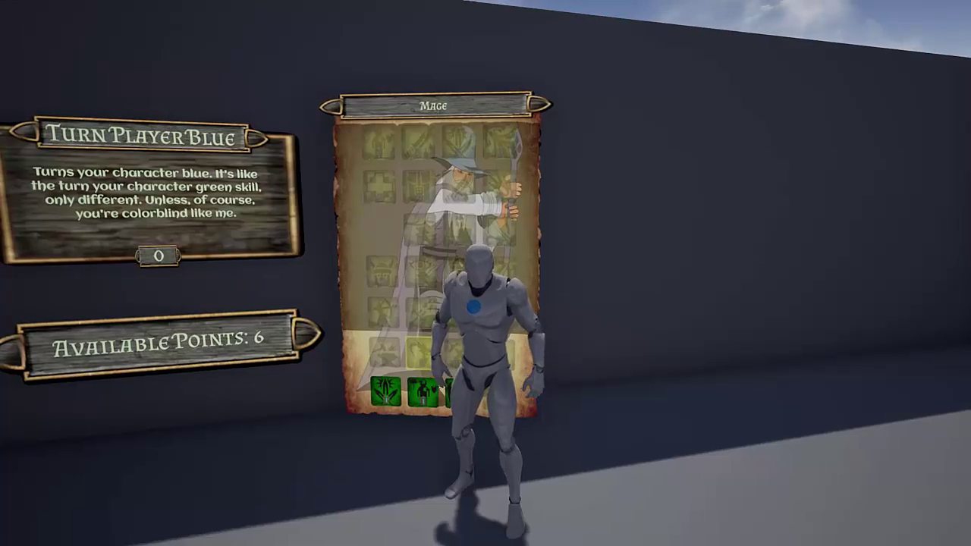
# - Unlock the Turn Player Green and Turn Player Blue skills in the Mage tree and end the play session
pyautogui.press('Left')
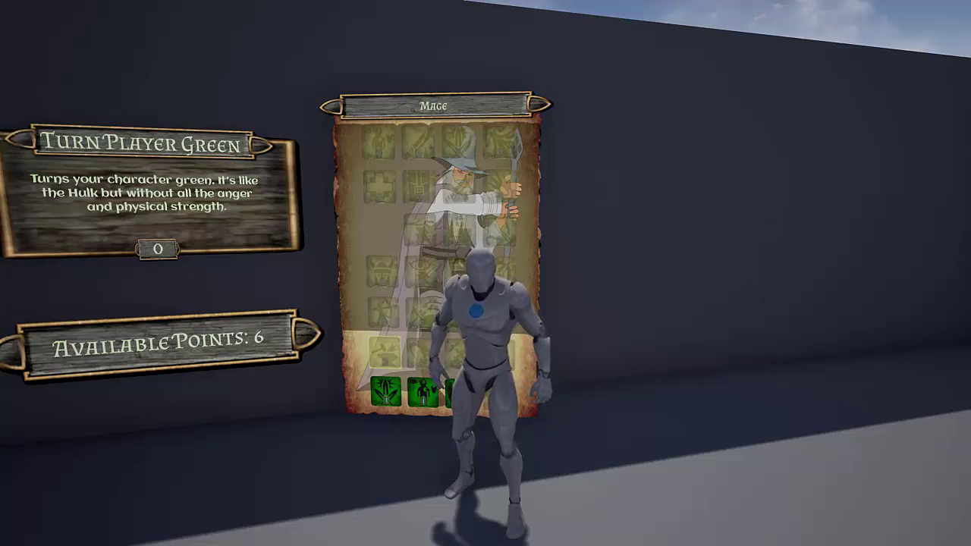
pyautogui.press('Return')
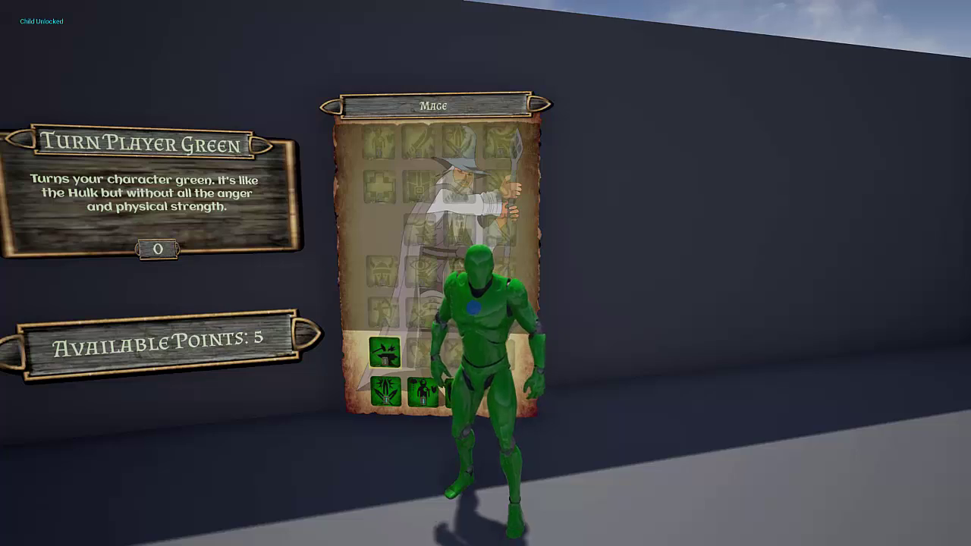
pyautogui.press('Right')
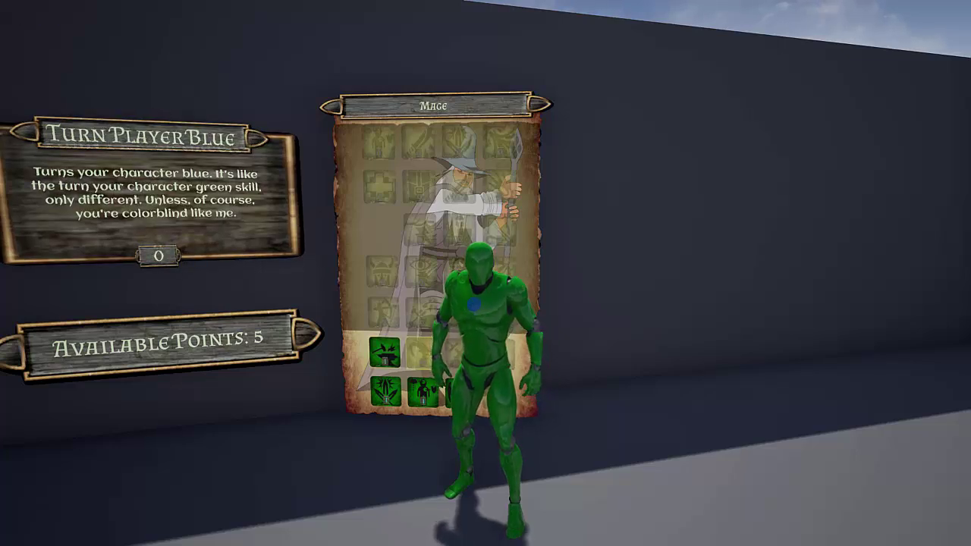
pyautogui.click(419, 351)
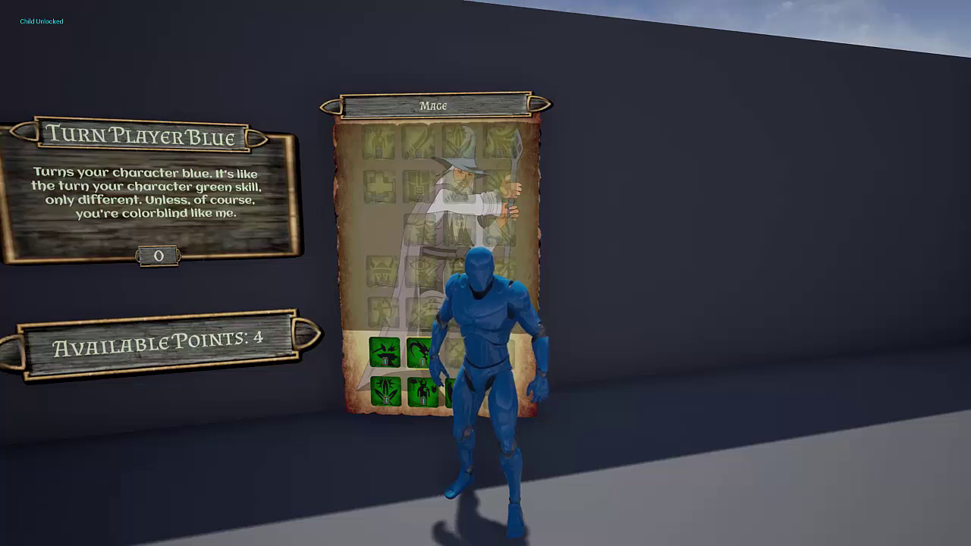
pyautogui.press('Escape')
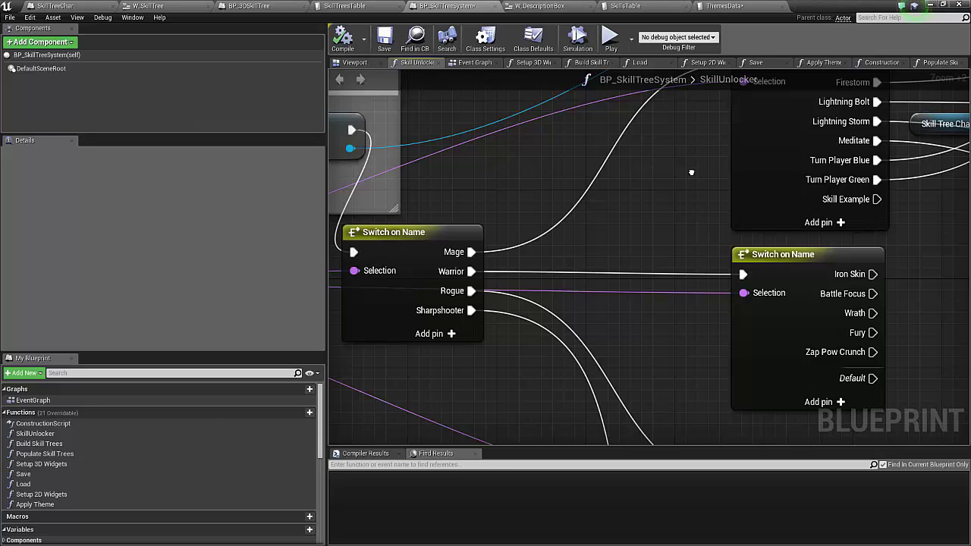
# - Examine the Mage Switch on Name node in SkillUnlocker and trace its player color outputs to the Set Material nodes
pyautogui.moveTo(691, 172); pyautogui.dragTo(523, 286, button='right')
pyautogui.moveTo(775, 287); pyautogui.dragTo(630, 303, button='right')
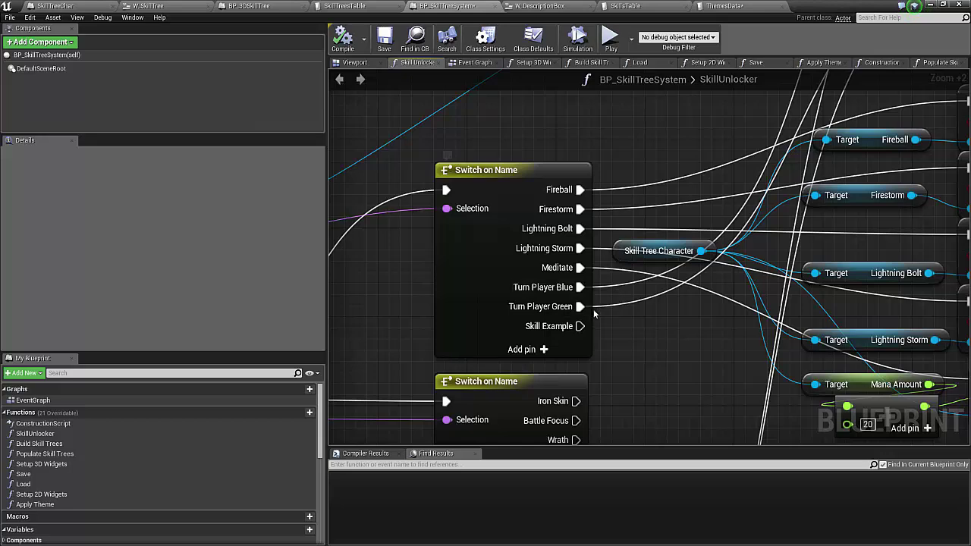
pyautogui.moveTo(870, 231); pyautogui.dragTo(426, 536, button='right')
pyautogui.moveTo(520, 257); pyautogui.dragTo(686, 230, button='right')
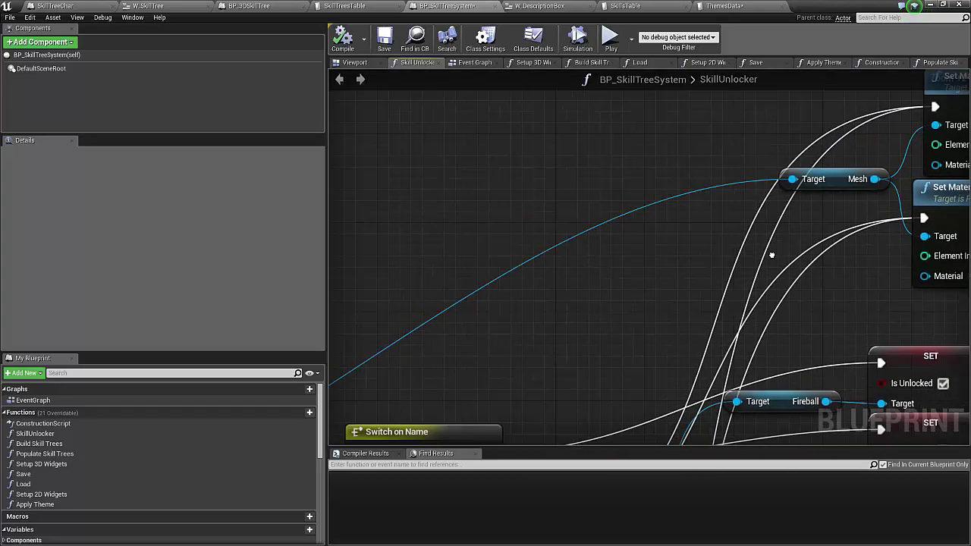